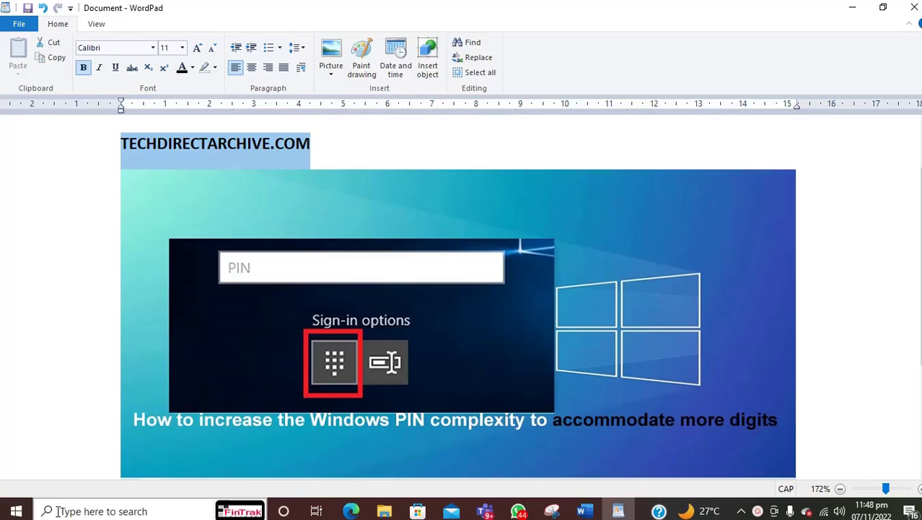
Search Windows for 'SI' and open the Sign-in options settings page
click(59, 511)
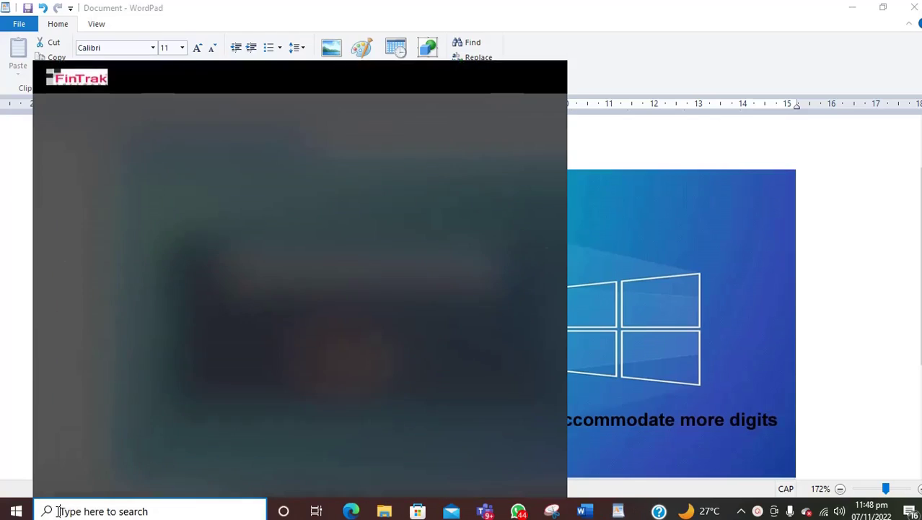
text(SI)
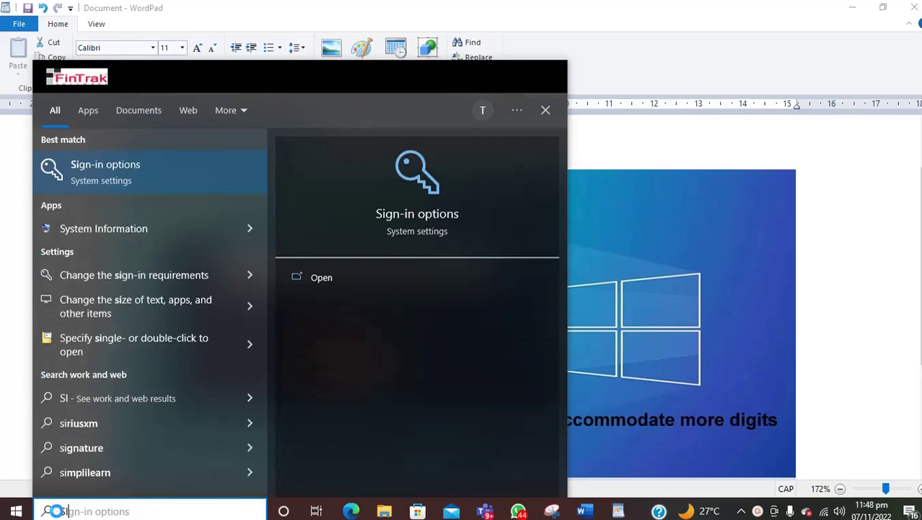
click(167, 165)
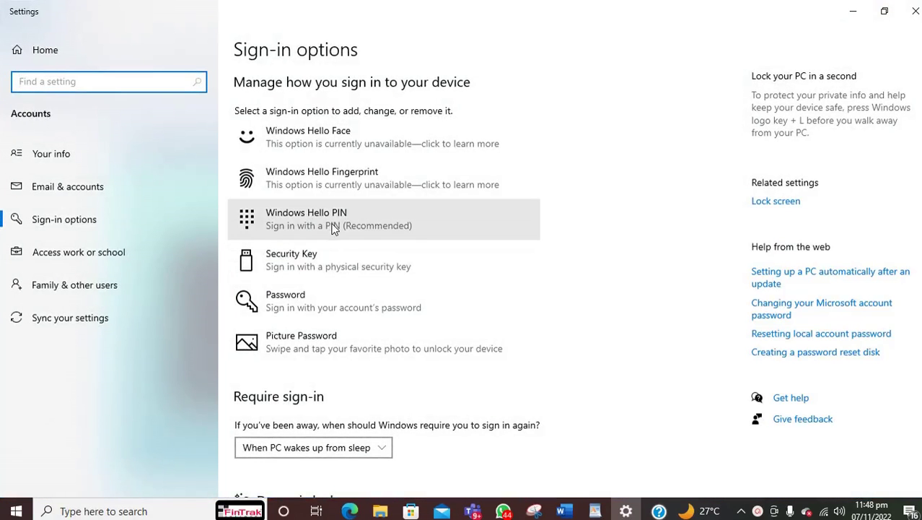
Expand Windows Hello PIN and start changing it in the Change your PIN dialog
click(296, 224)
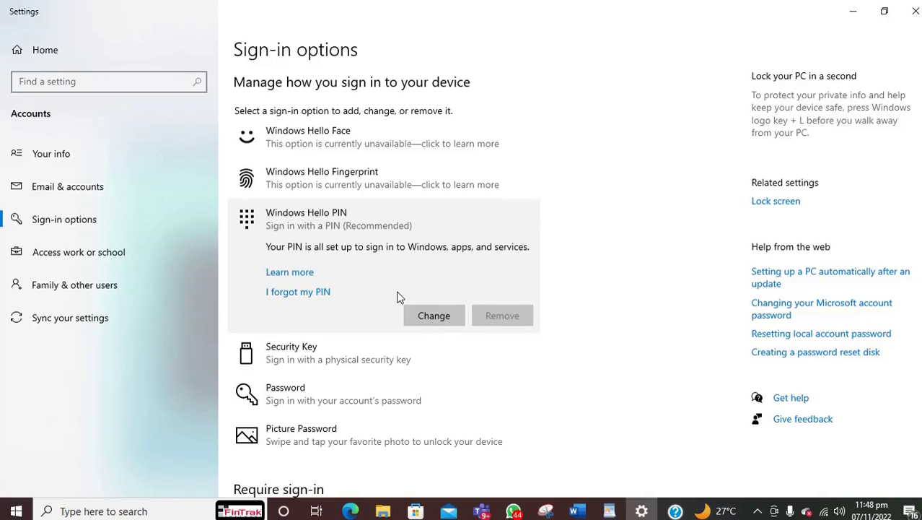
click(438, 315)
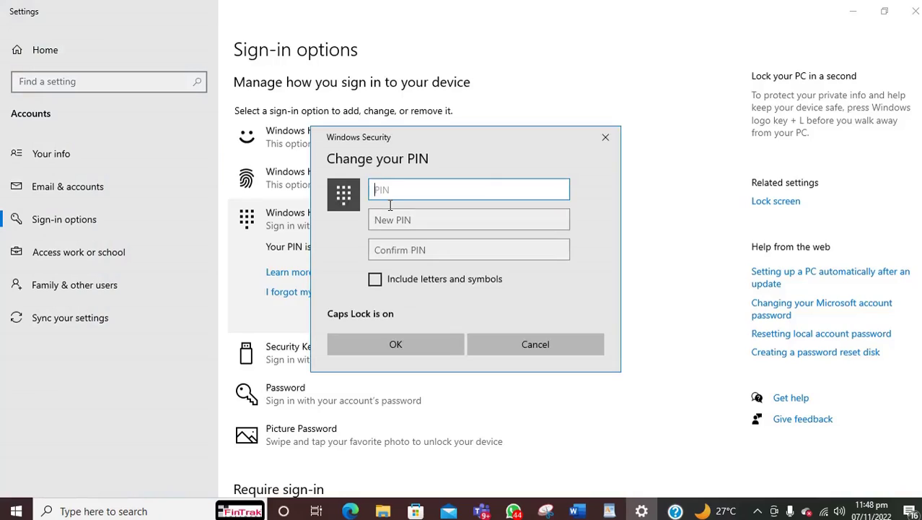
Enter a PIN, enable Include letters and symbols, and display the PIN requirements
text(1)
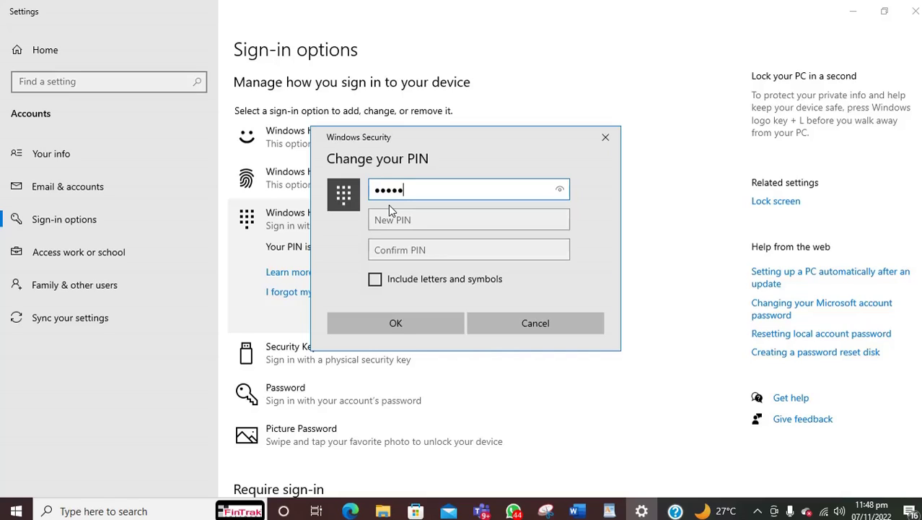
text(1)
text(11111)
text(1)
click(375, 282)
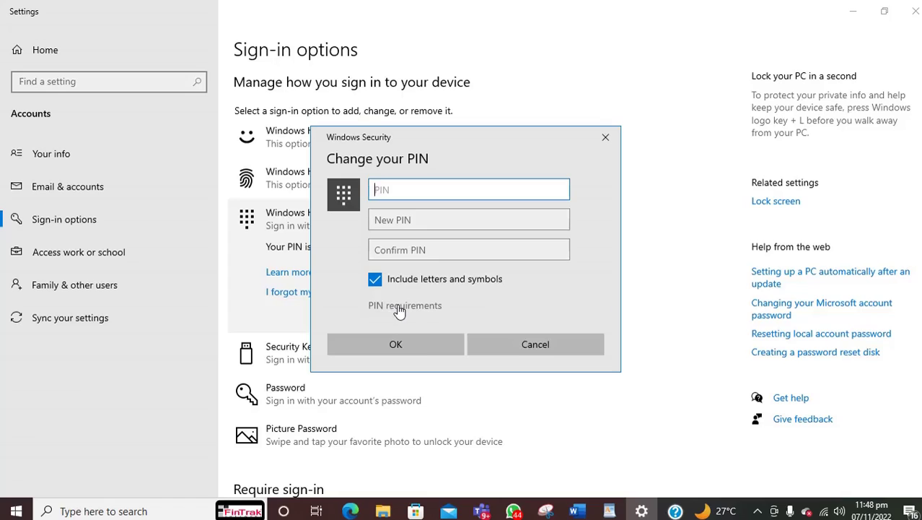
click(398, 306)
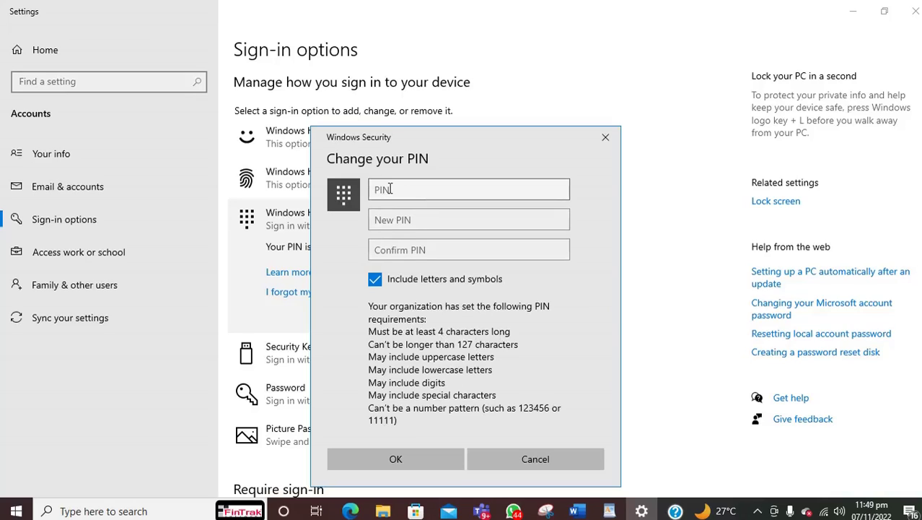
Enter the current PIN and new PIN, then begin retyping the new PIN to confirm
click(395, 189)
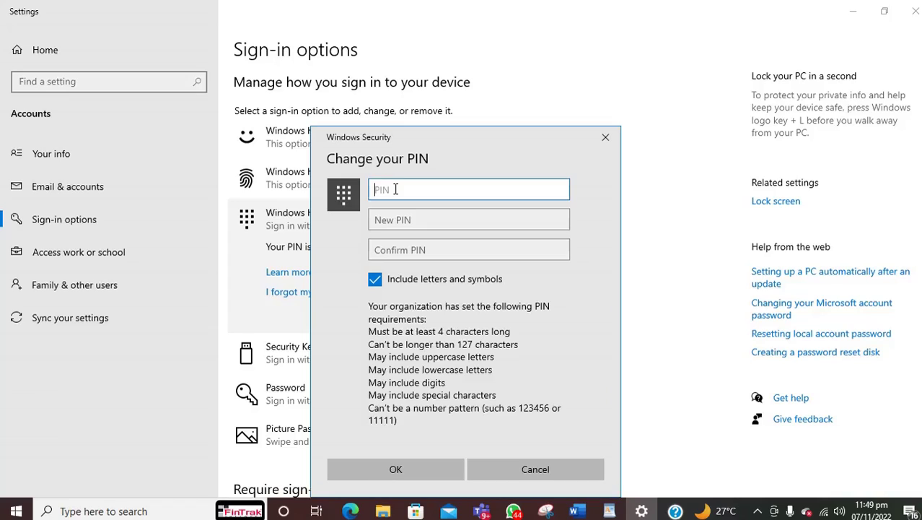
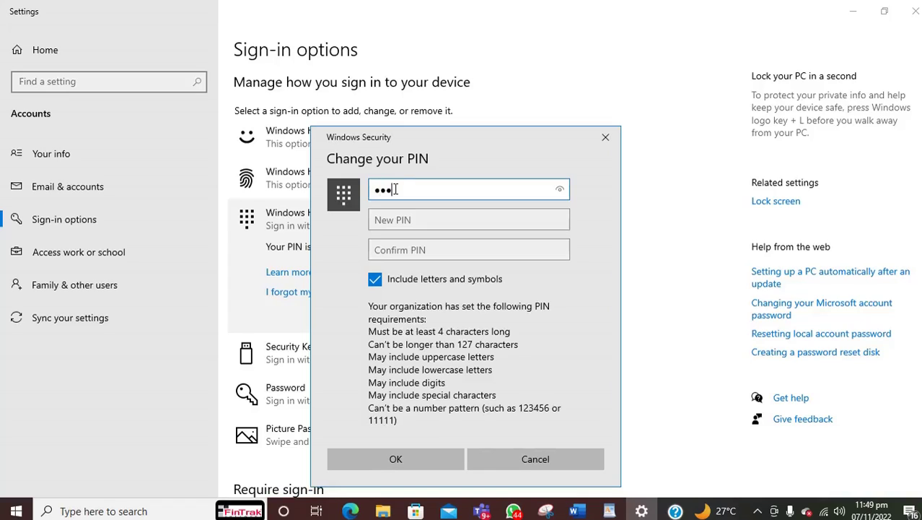
key(Tab)
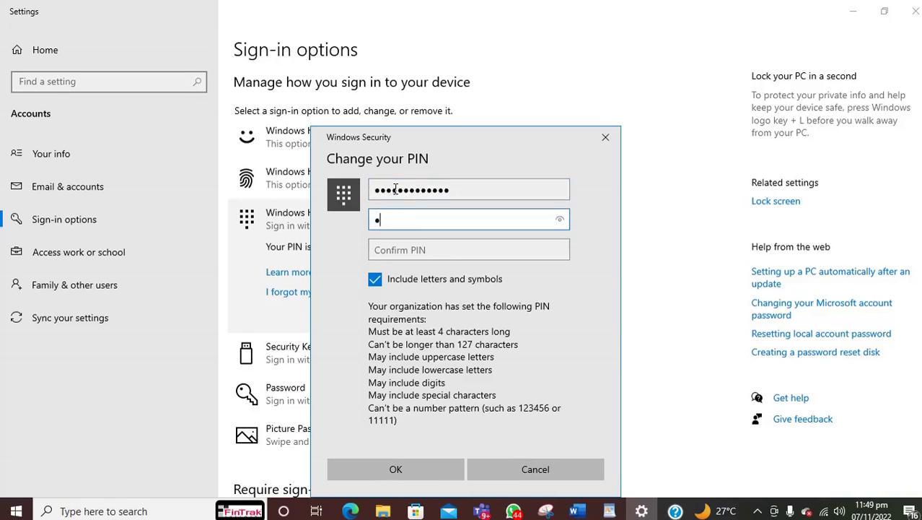
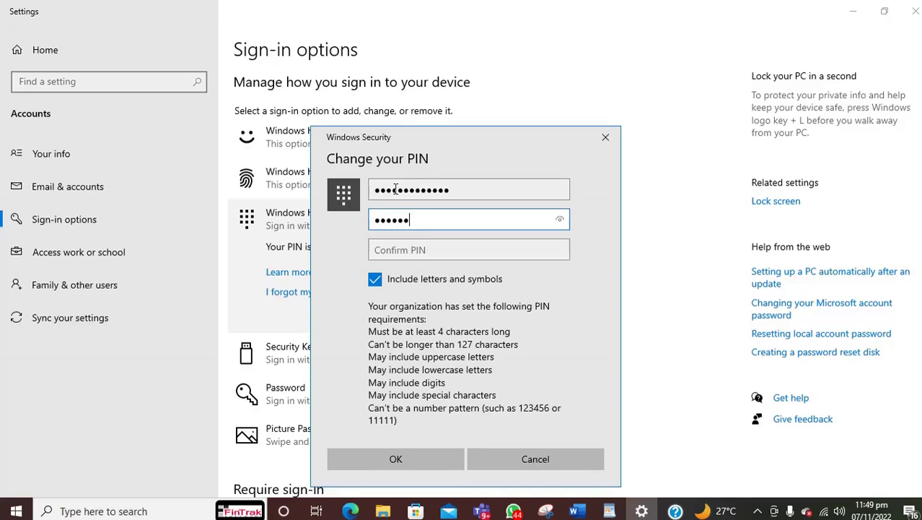
key(Tab)
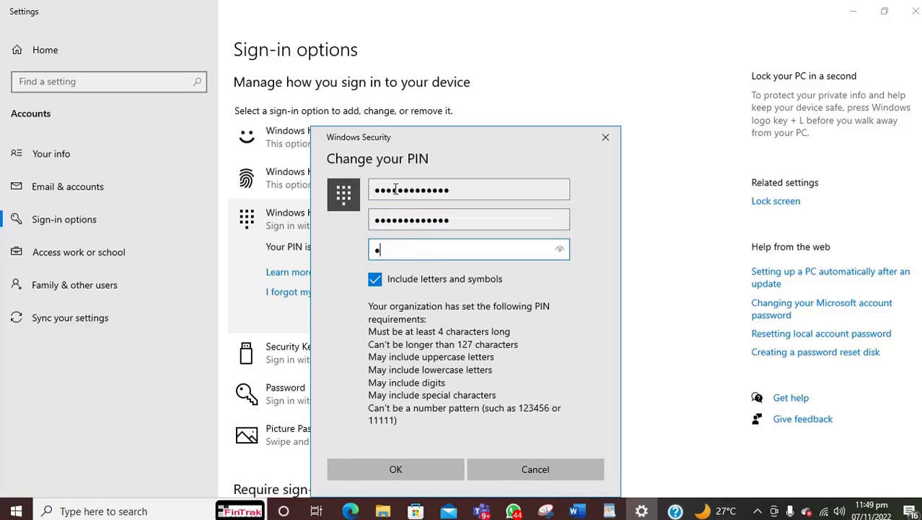
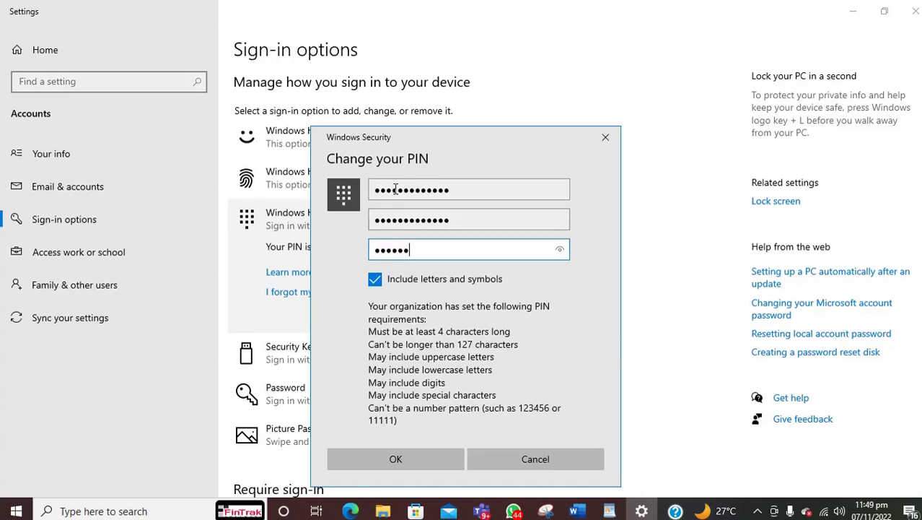
Confirm the change so Windows Hello PIN shows as all set up
click(403, 456)
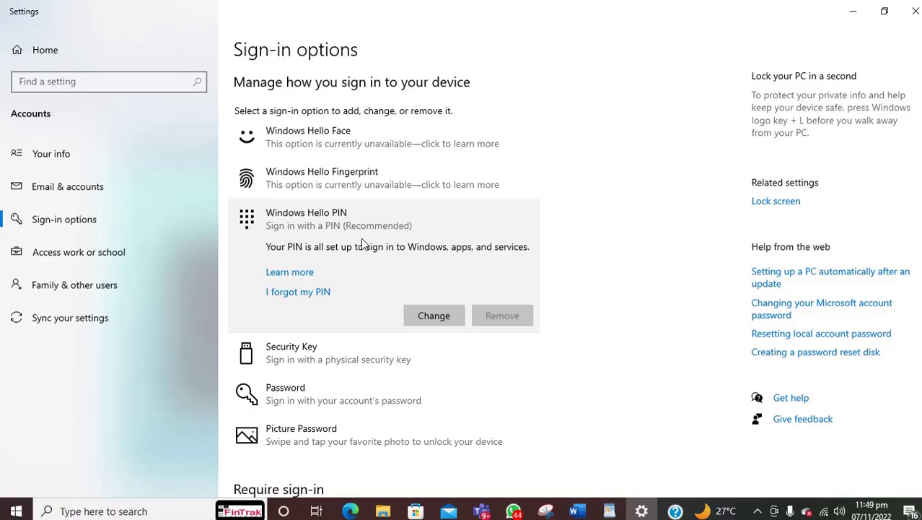
Reopen Change your PIN with letters and symbols allowed and PIN requirements listed
click(430, 315)
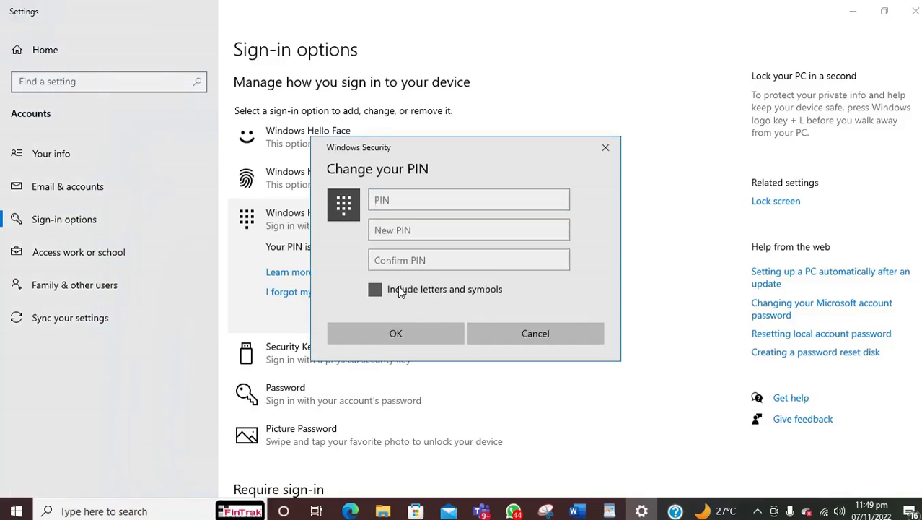
click(386, 289)
click(401, 317)
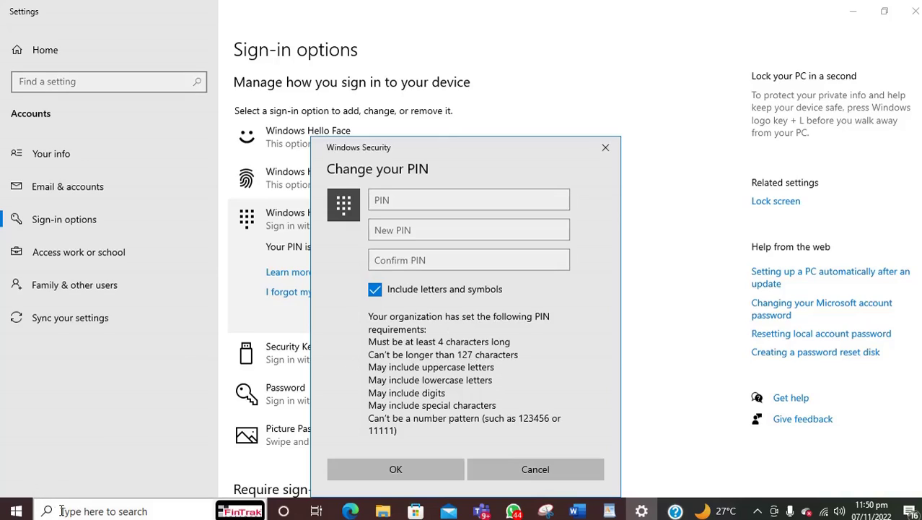
Run gpedit.msc from the Start right-click menu's Run box
right_click(6, 513)
click(36, 448)
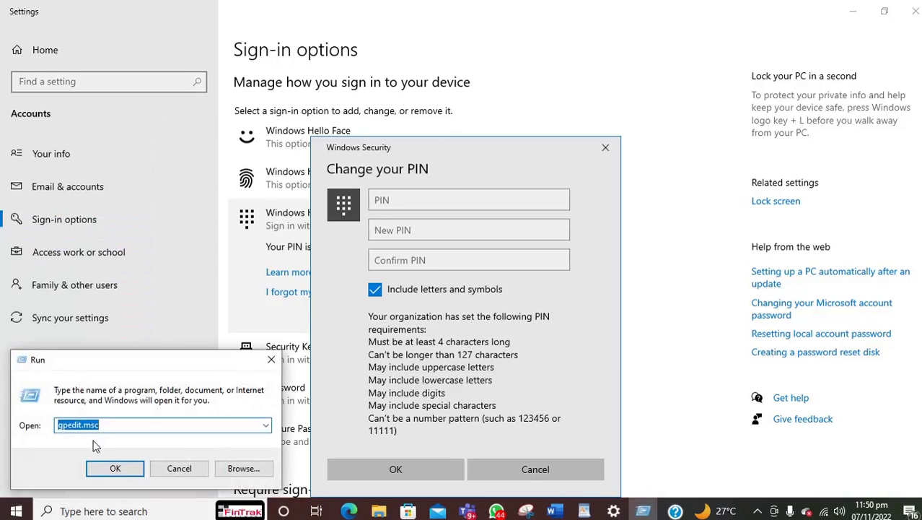
click(105, 464)
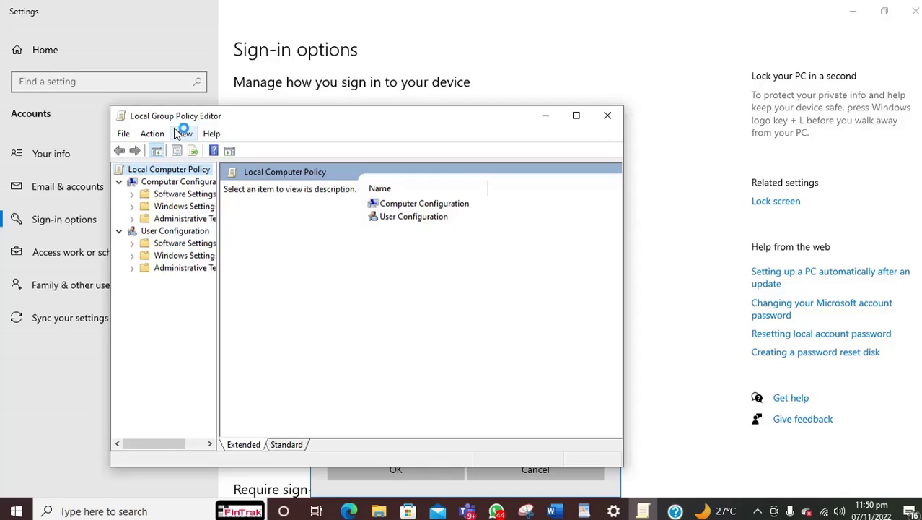
Expand Computer Configuration > Administrative Templates > System, widening the folder tree pane
click(168, 184)
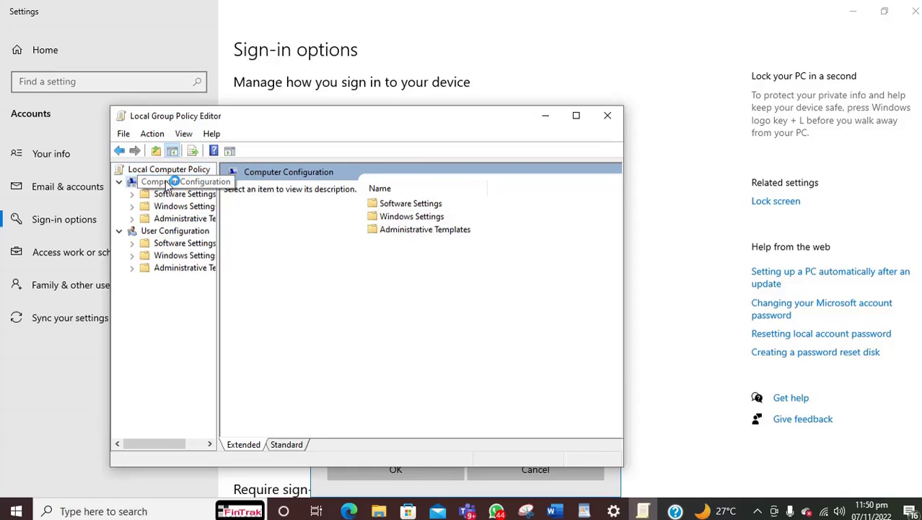
click(163, 220)
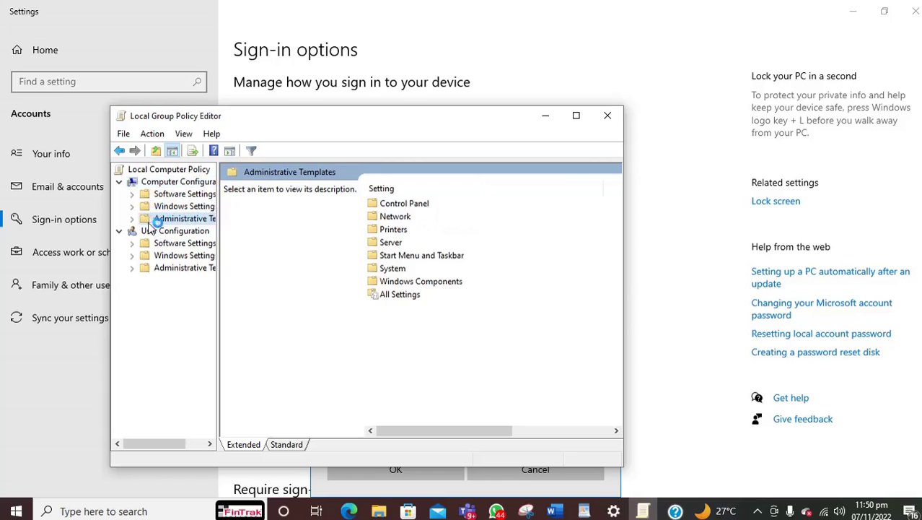
click(133, 221)
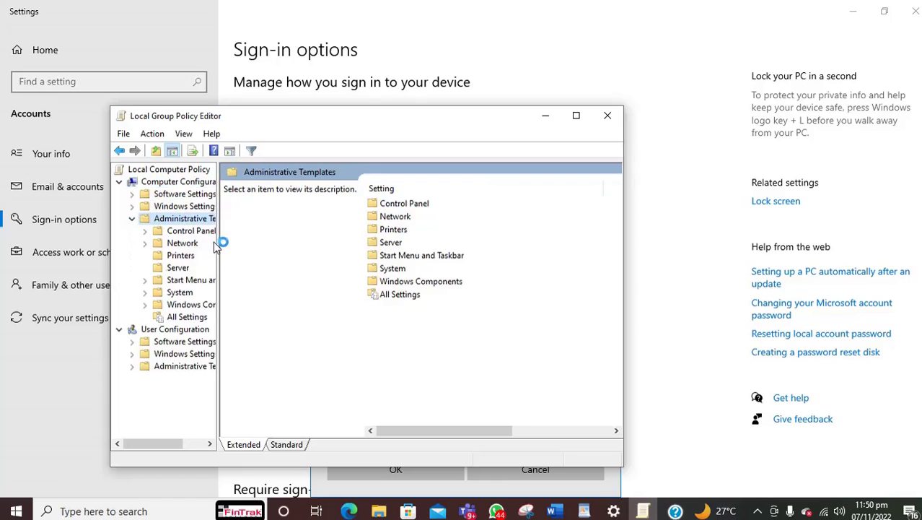
drag(222, 246, 295, 269)
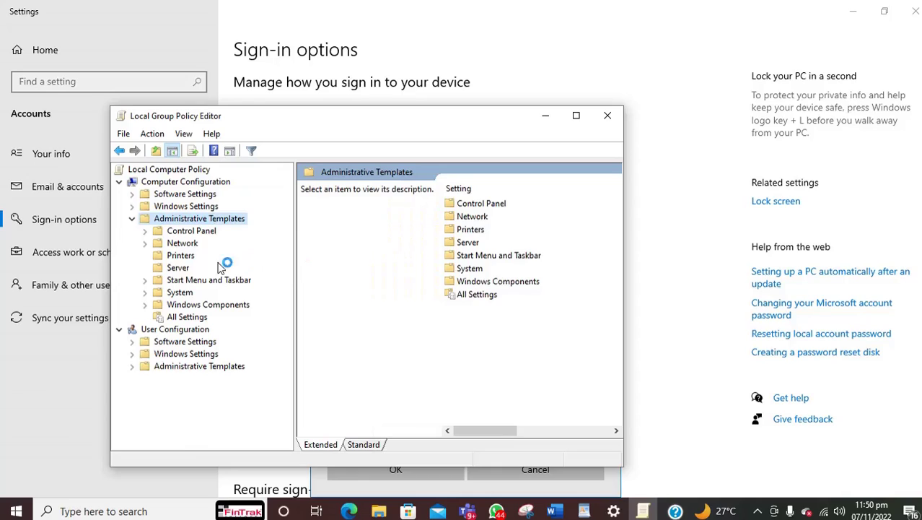
click(179, 292)
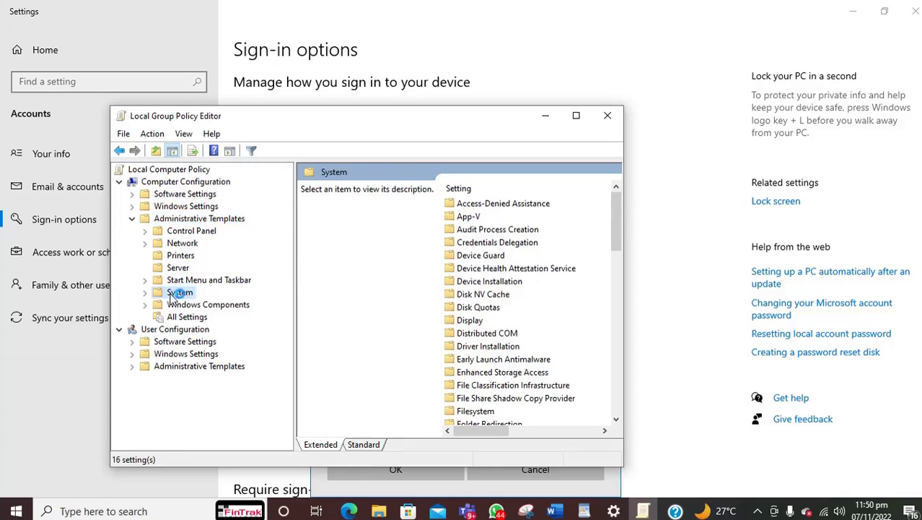
click(145, 293)
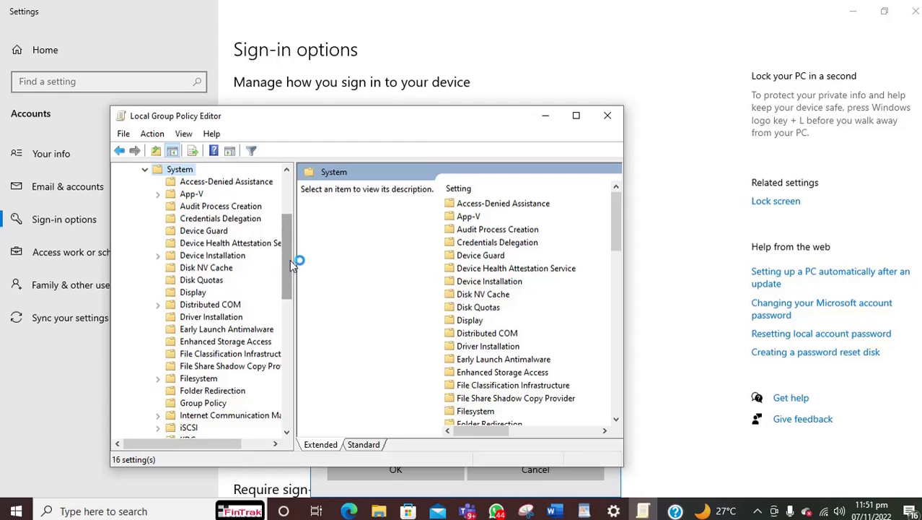
drag(290, 259, 301, 335)
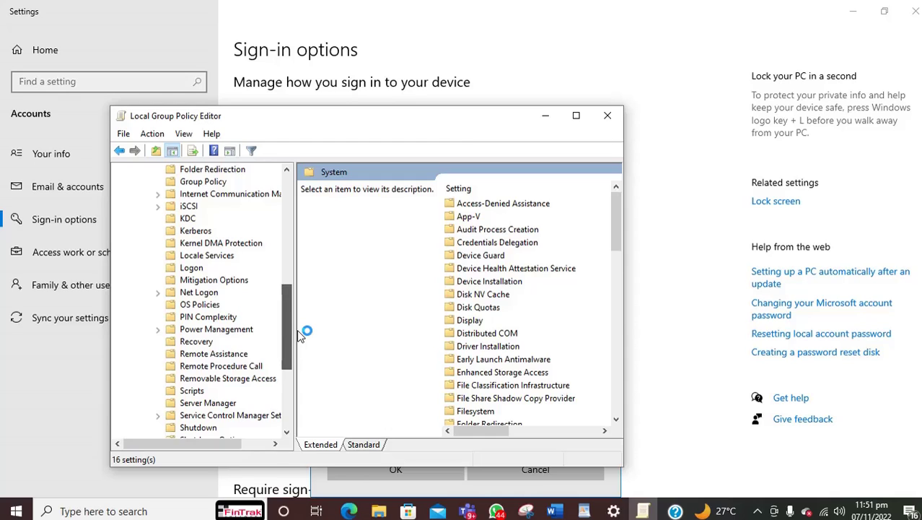
Select the PIN Complexity folder under System to list its eight policy settings
click(186, 268)
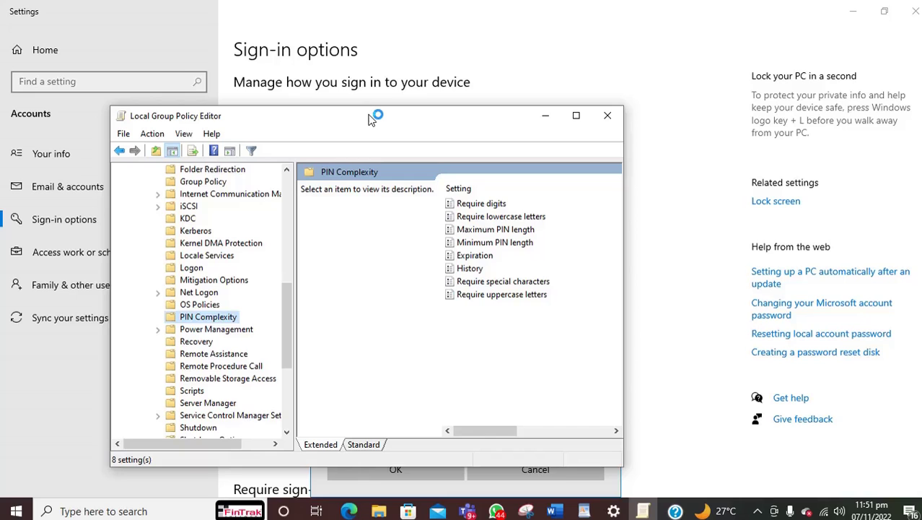
mouse_move(370, 119)
mouse_down()
mouse_move(381, 106)
mouse_move(466, 89)
mouse_up()
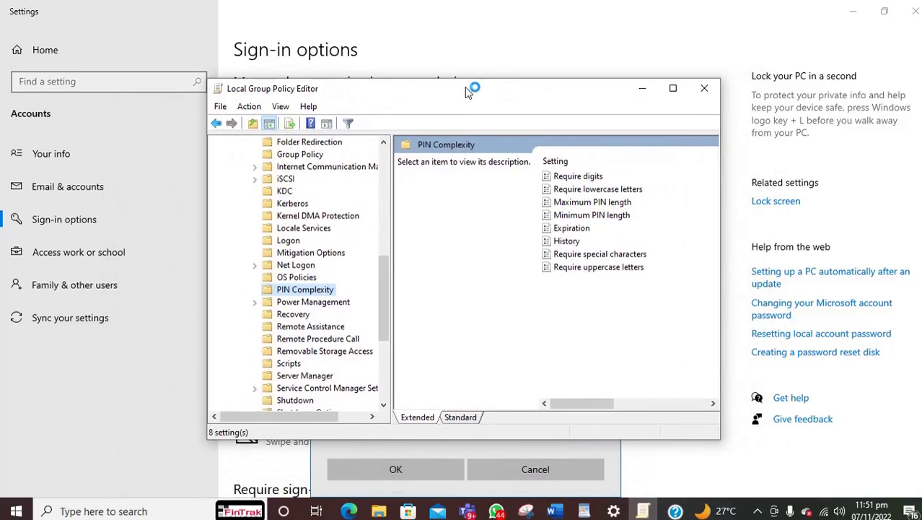